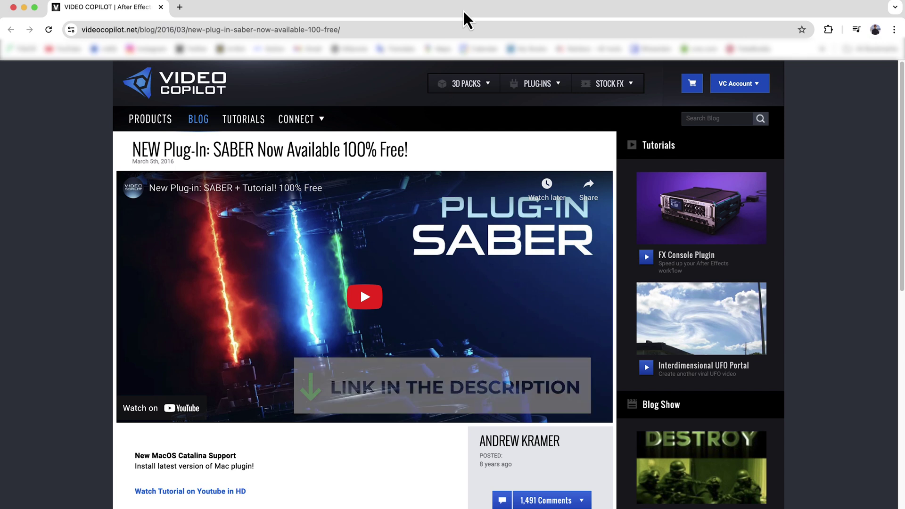
Scroll down the Saber blog post to the plug-in download options
scroll(446, 347, "down", 2)
scroll(448, 351, "down", 10)
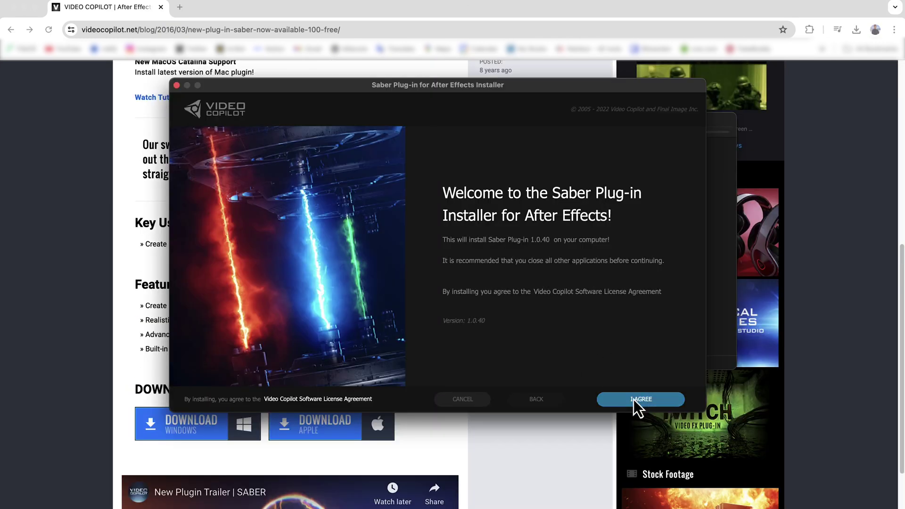
Install Saber for After Effects 2024 only, leaving out the 2021 and 2022 versions
left_click(641, 400)
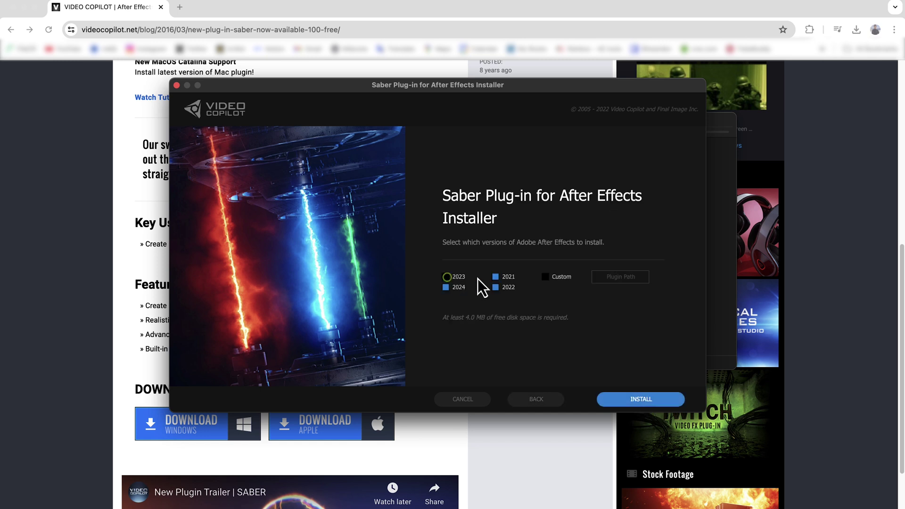
left_click(496, 278)
left_click(497, 289)
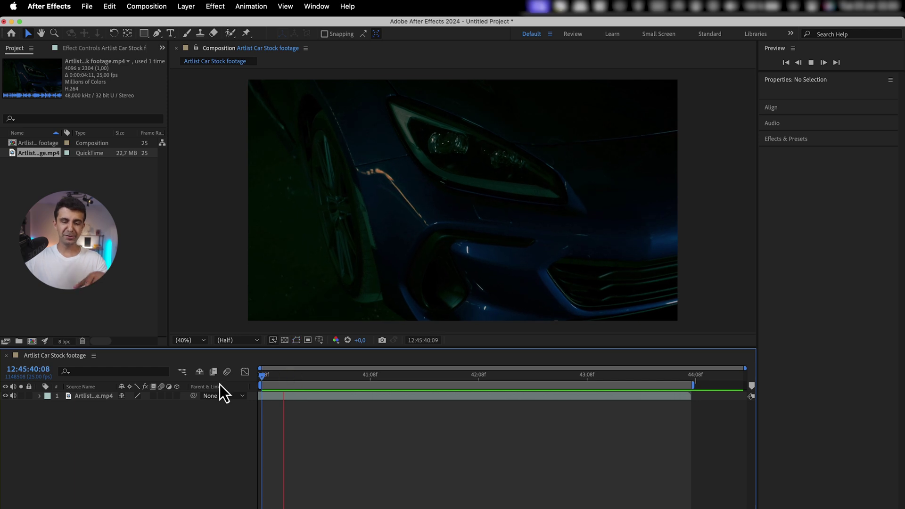
key("space")
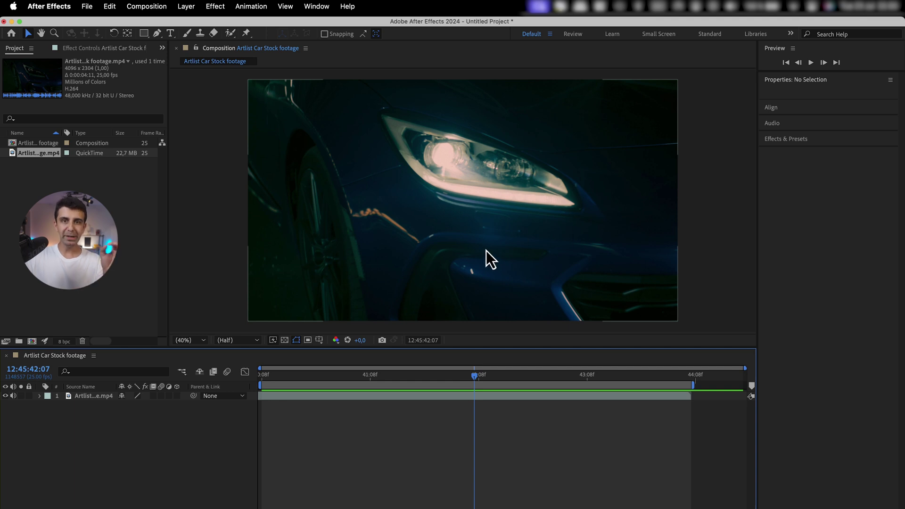
Preview the car headlight footage, then return to an earlier frame at 41:20
left_click(423, 375)
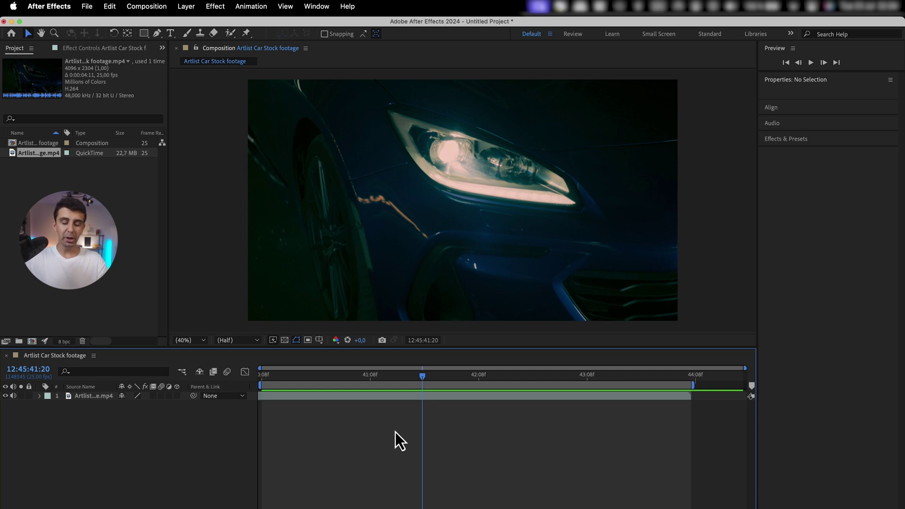
Duplicate the car footage layer and scrub the playhead to 40:22
left_click(405, 398)
key("super+d")
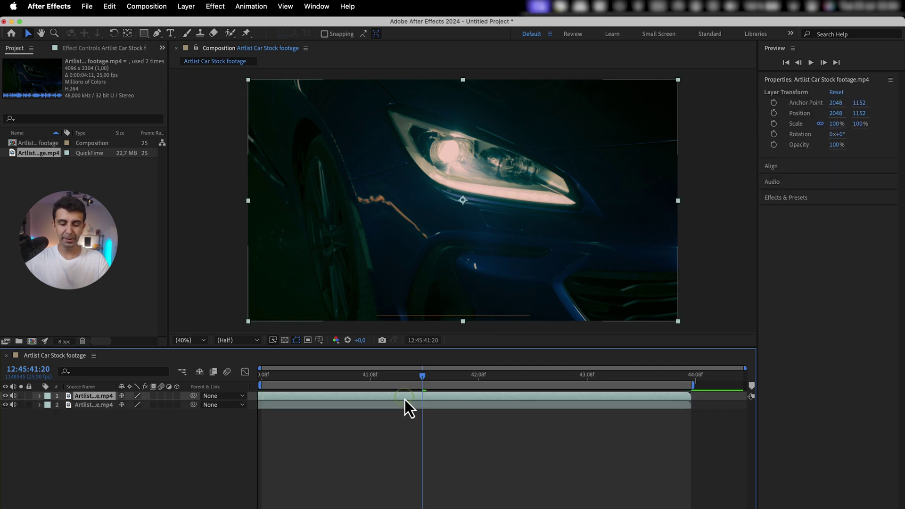
left_click_drag(272, 376, 323, 387)
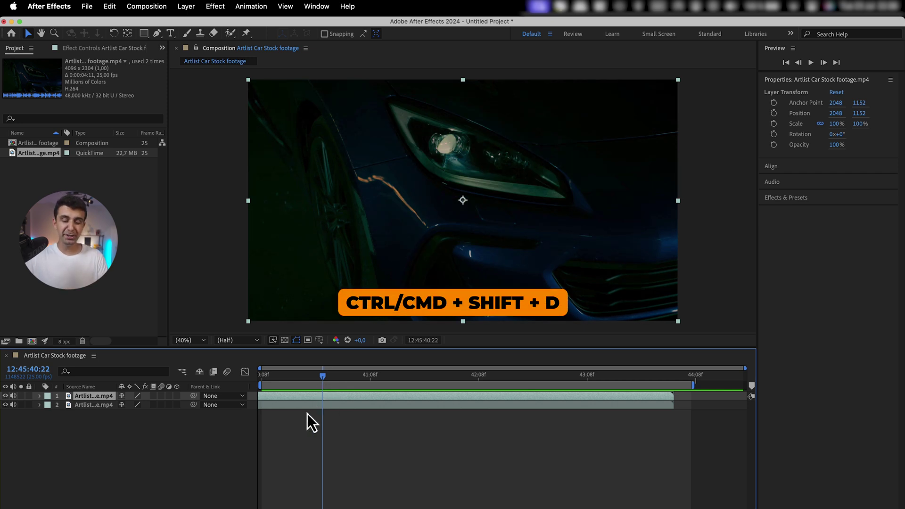
Split the top copy at 12:45:40:22, delete the earlier piece, and reselect the trimmed layer
left_click(328, 396)
key("super+shift+d")
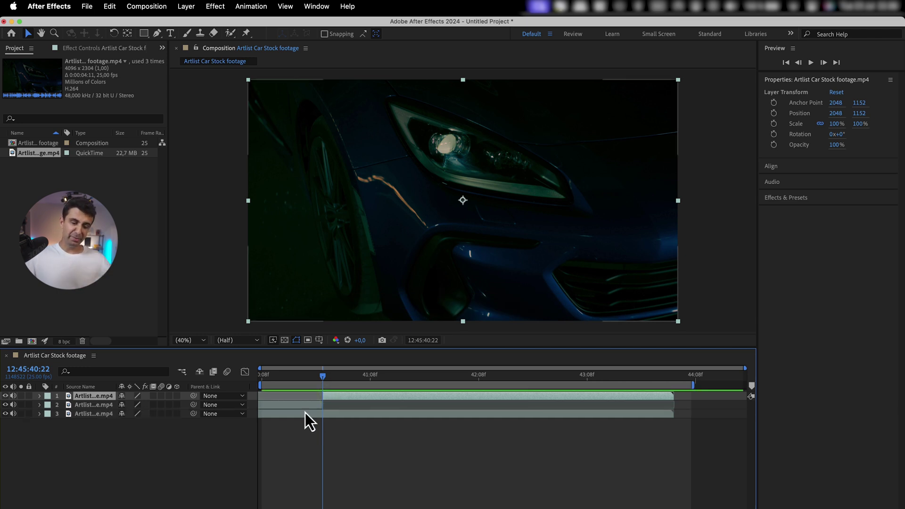
key("Delete")
left_click(305, 411)
left_click(335, 396)
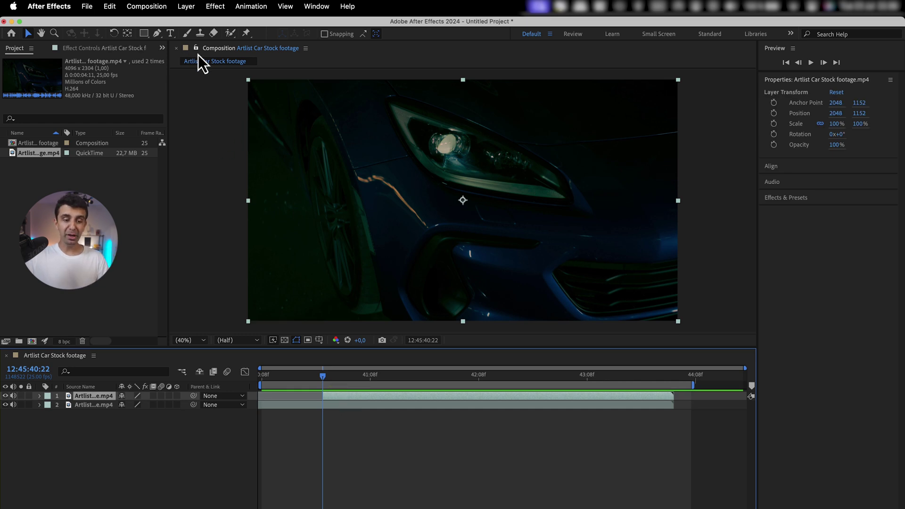
Draw a closed Pen-tool mask with eight points around the headlight outline
left_click(158, 36)
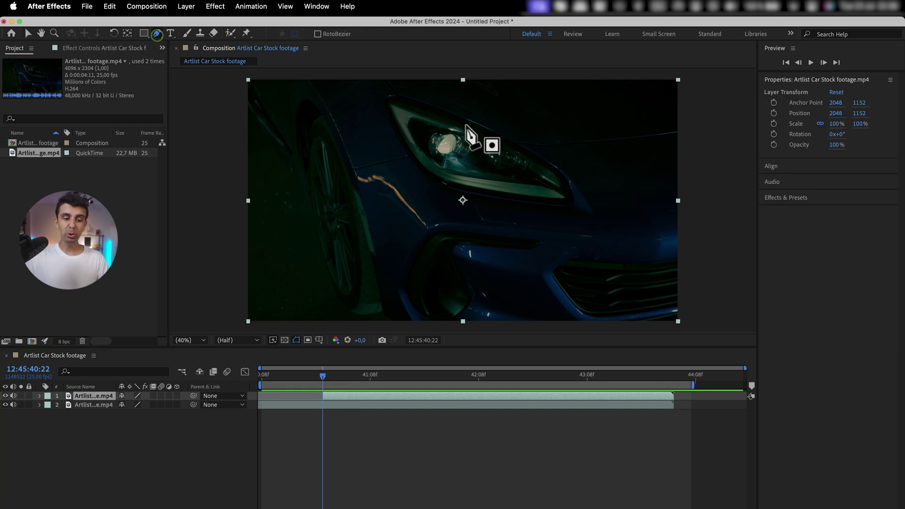
left_click(391, 100)
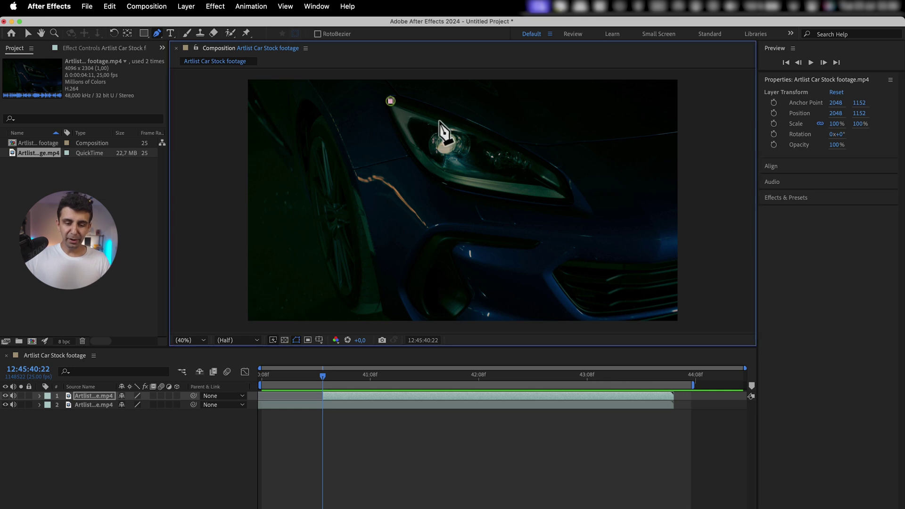
left_click(457, 128)
left_click(521, 149)
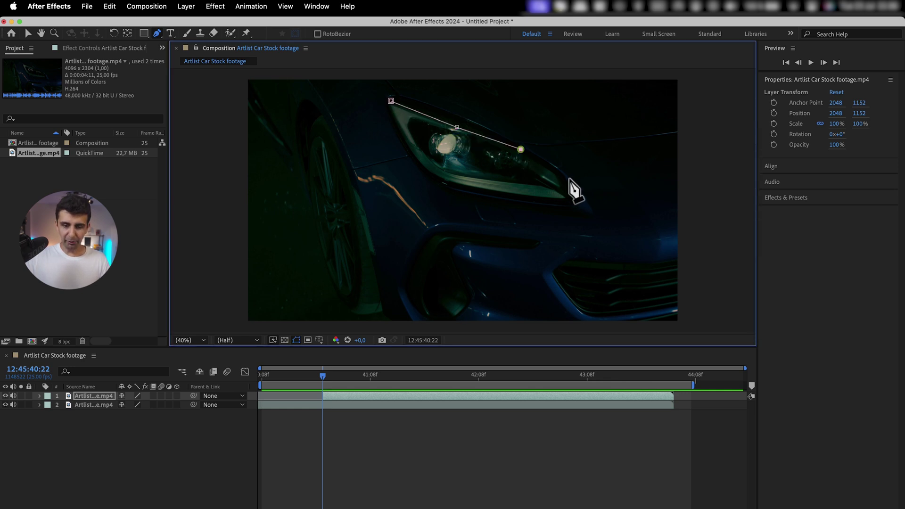
left_click(557, 171)
left_click(566, 200)
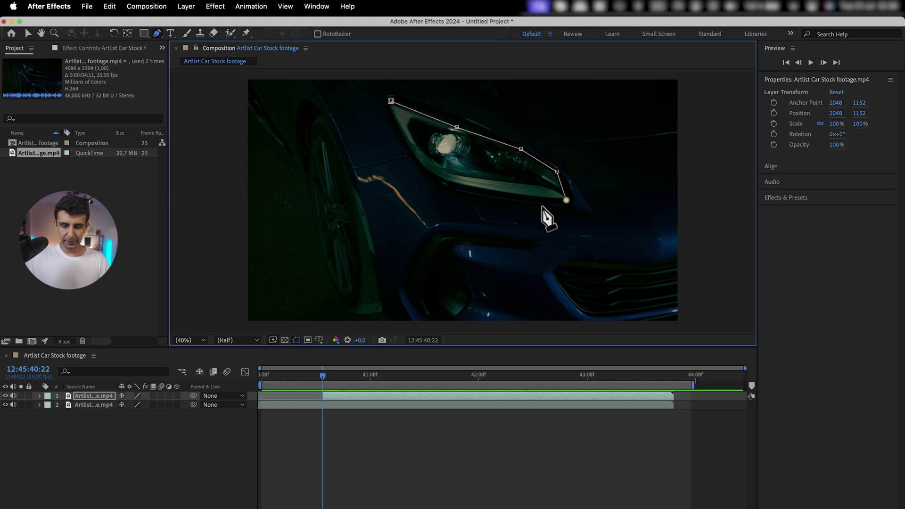
left_click(488, 191)
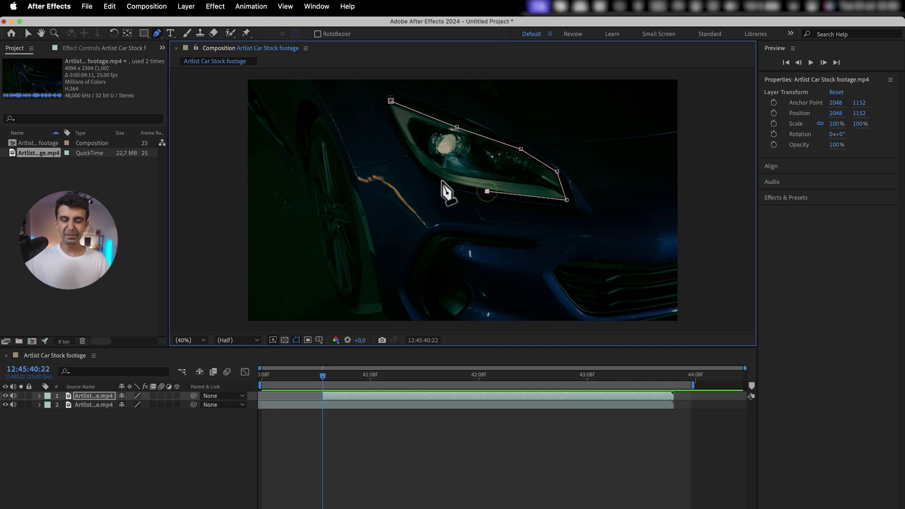
left_click(441, 179)
left_click(411, 155)
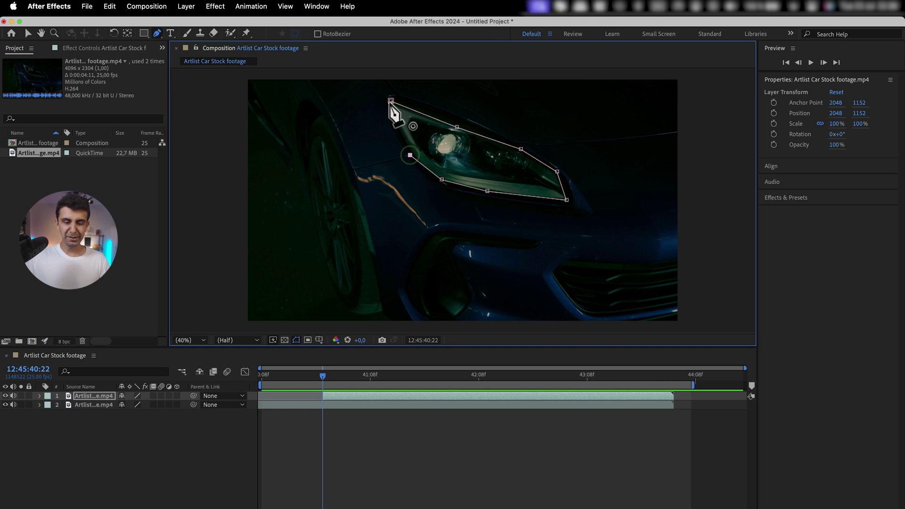
left_click(391, 100)
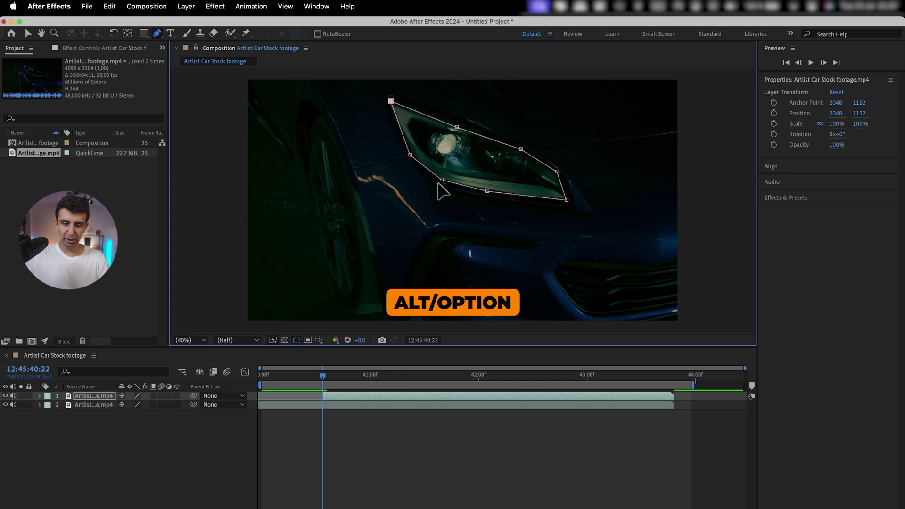
Smooth the lower-edge, lower-left and top-edge mask points into curves
left_click_drag(441, 179, 453, 185)
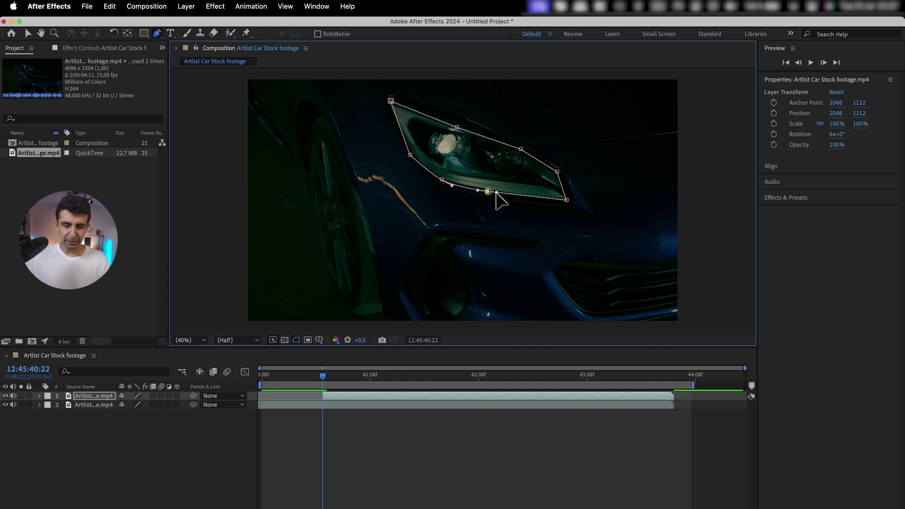
left_click_drag(410, 154, 417, 163)
left_click_drag(457, 128, 467, 130)
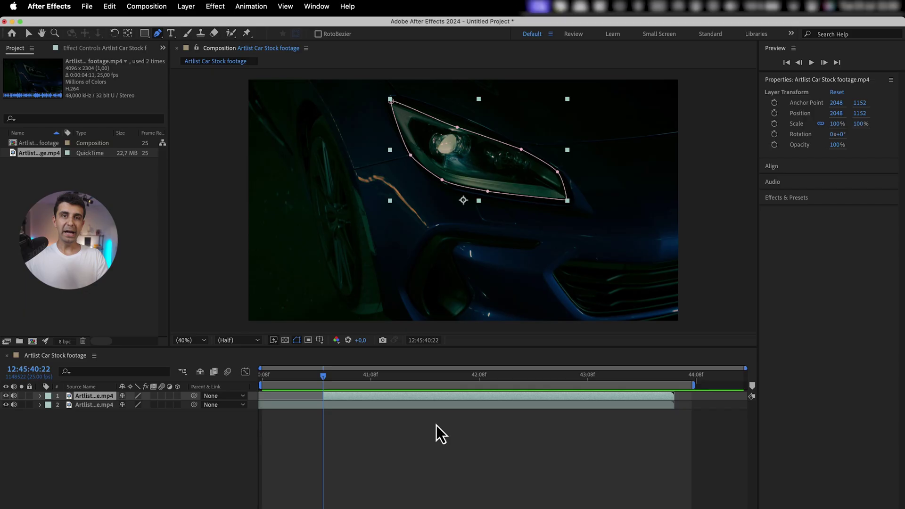
Reveal layer 1's Masks and choose Track Mask for Mask 1
key("v")
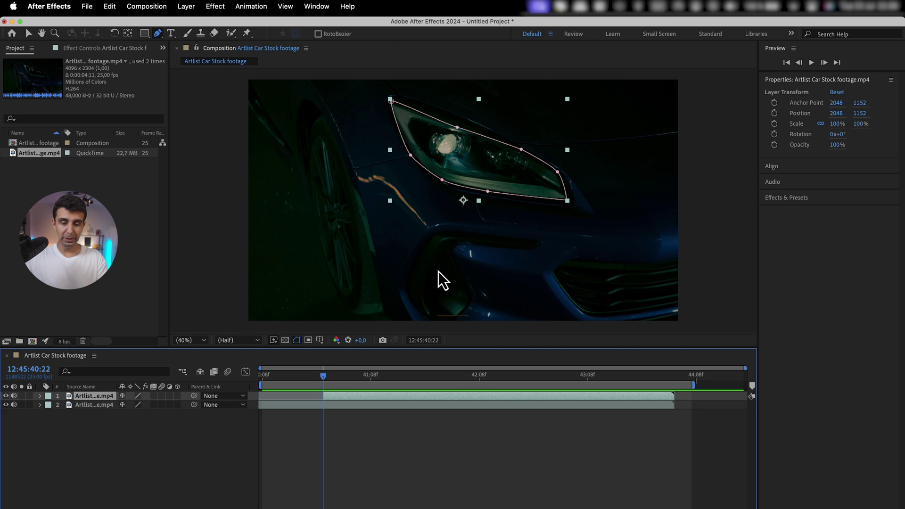
left_click(41, 396)
left_click(49, 406)
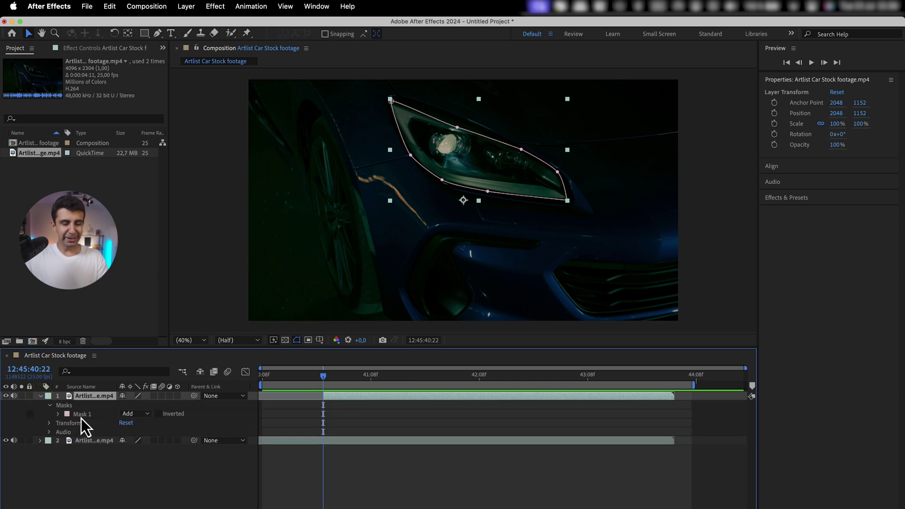
left_click(81, 417)
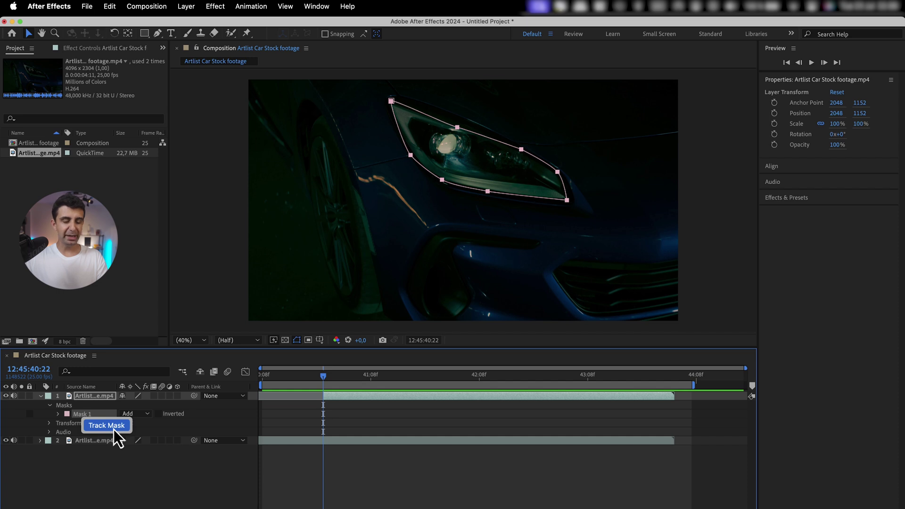
left_click(114, 429)
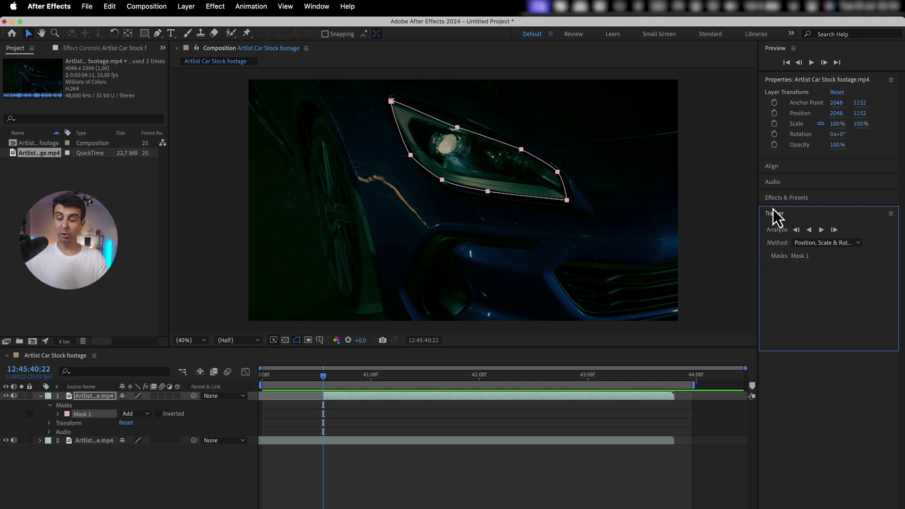
left_click(316, 8)
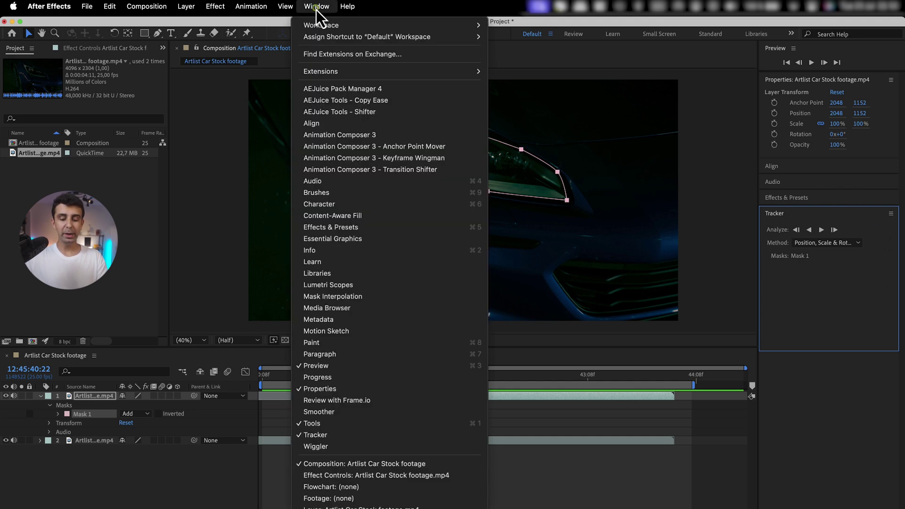
left_click(334, 435)
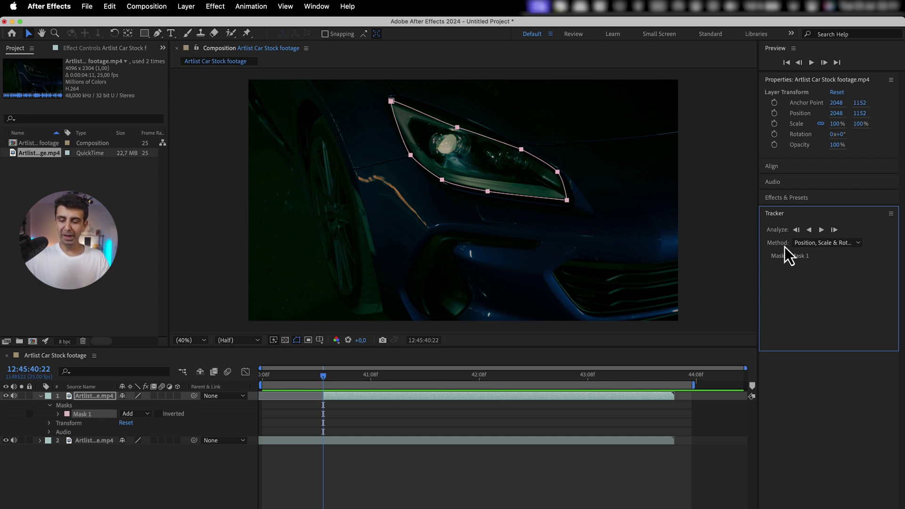
left_click(823, 246)
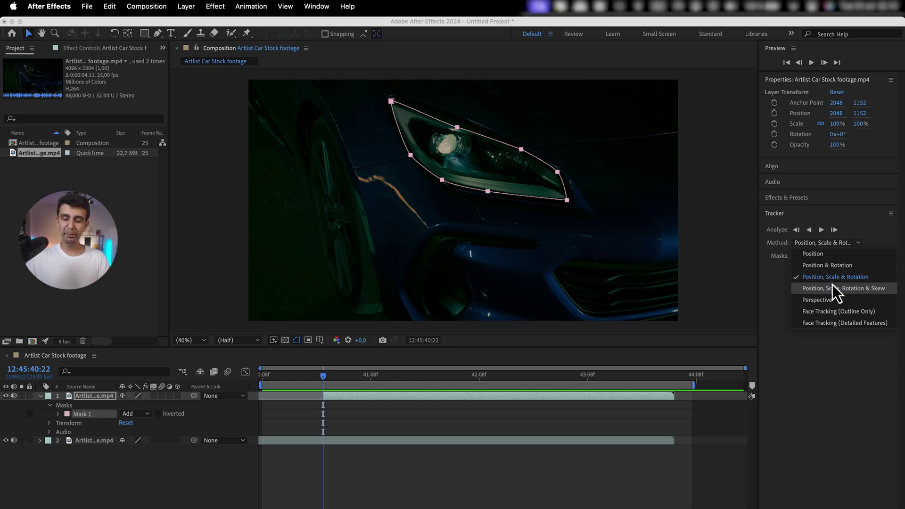
Track Mask 1 forward using Position, Scale & Rotation, then scrub back to check it
left_click(822, 338)
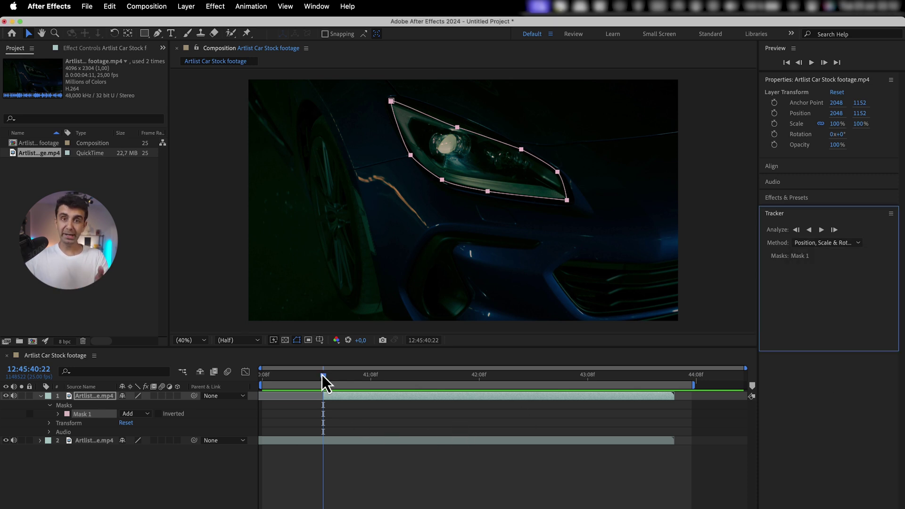
left_click(821, 230)
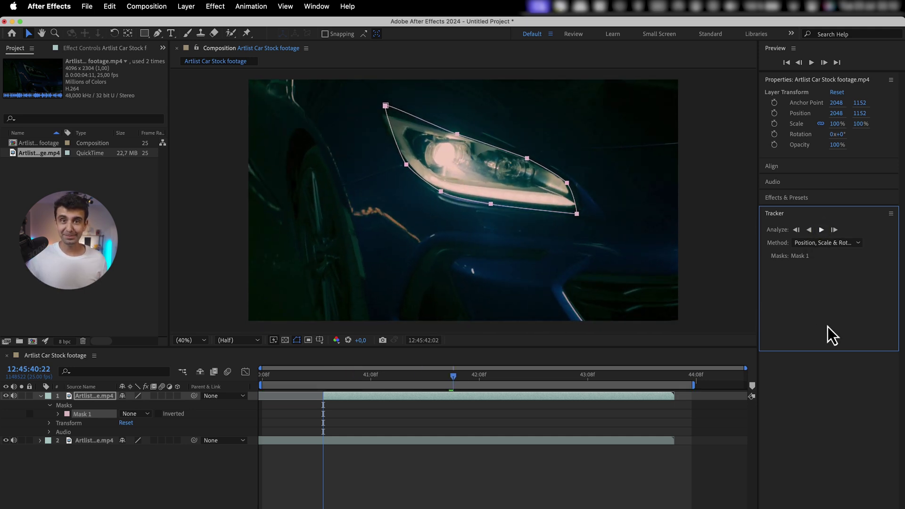
left_click_drag(585, 377, 486, 401)
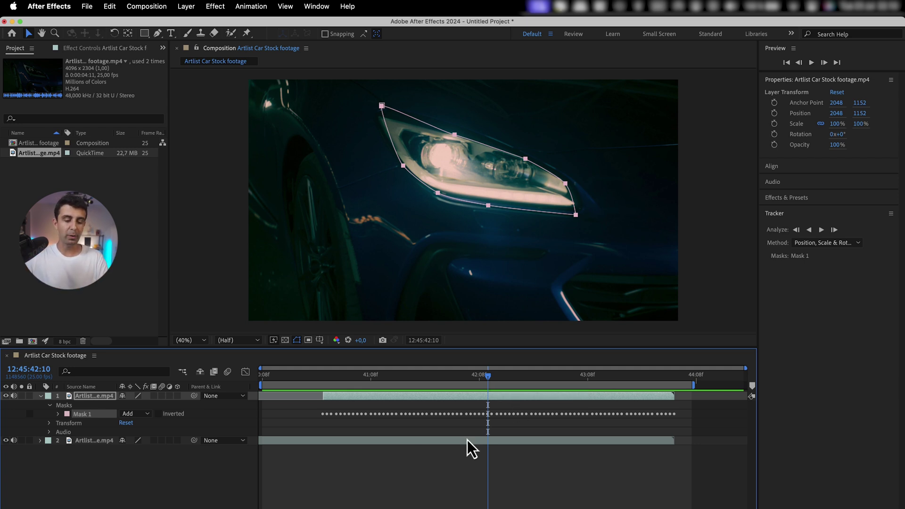
Delete all Mask Path keyframes at the layer's first frame and refit the mask's top corner
left_click(58, 414)
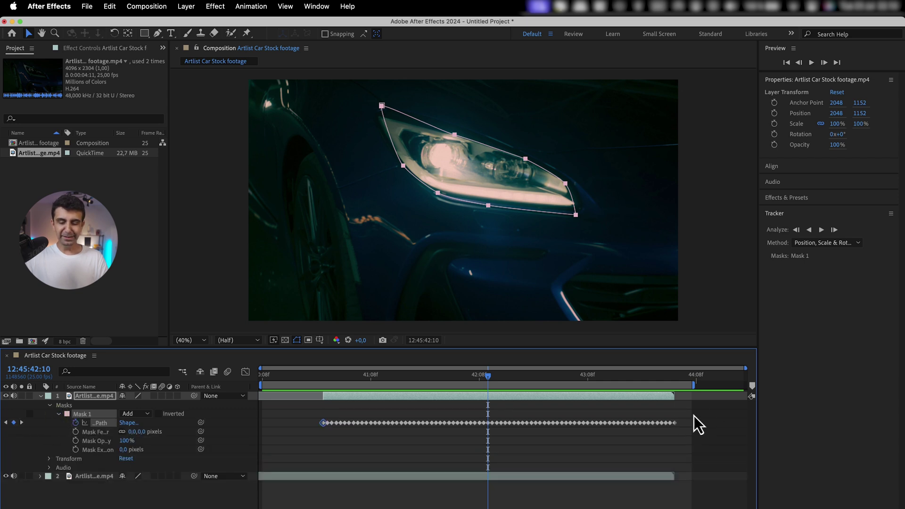
left_click_drag(487, 378, 319, 378)
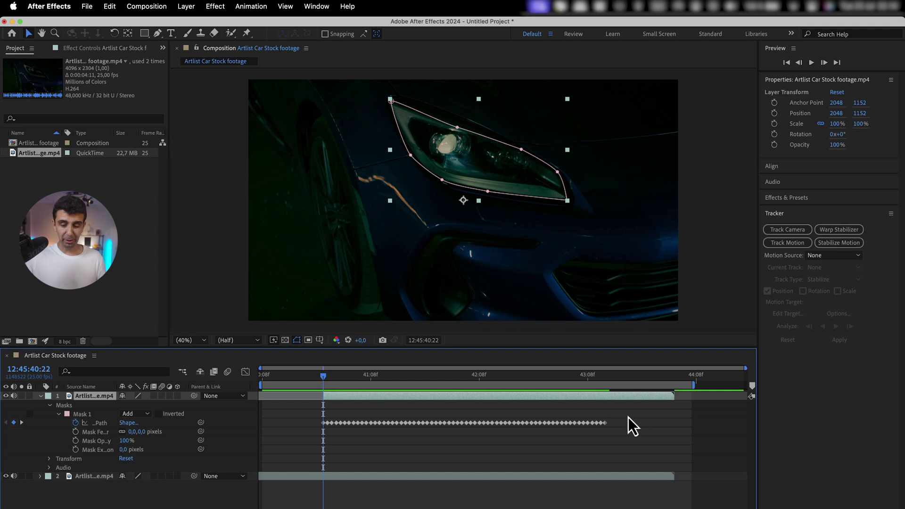
left_click_drag(629, 417, 326, 471)
key("Delete")
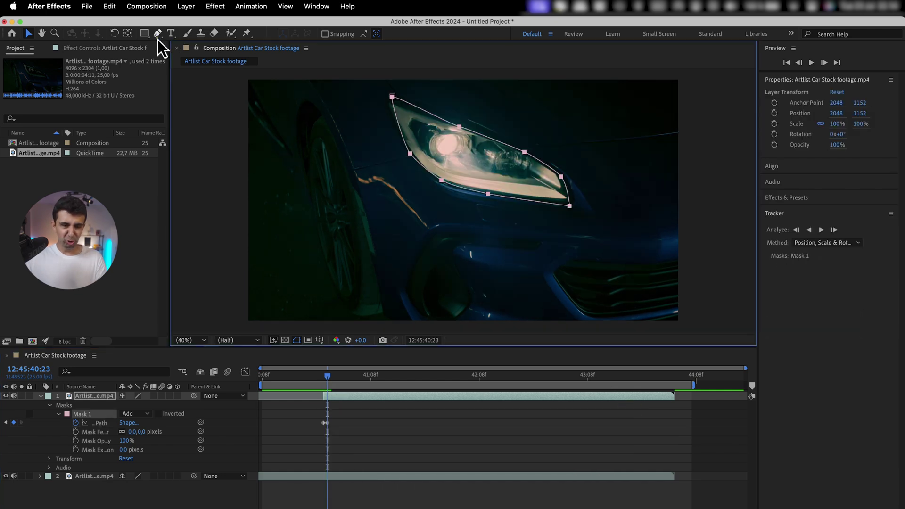
left_click_drag(392, 98, 390, 101)
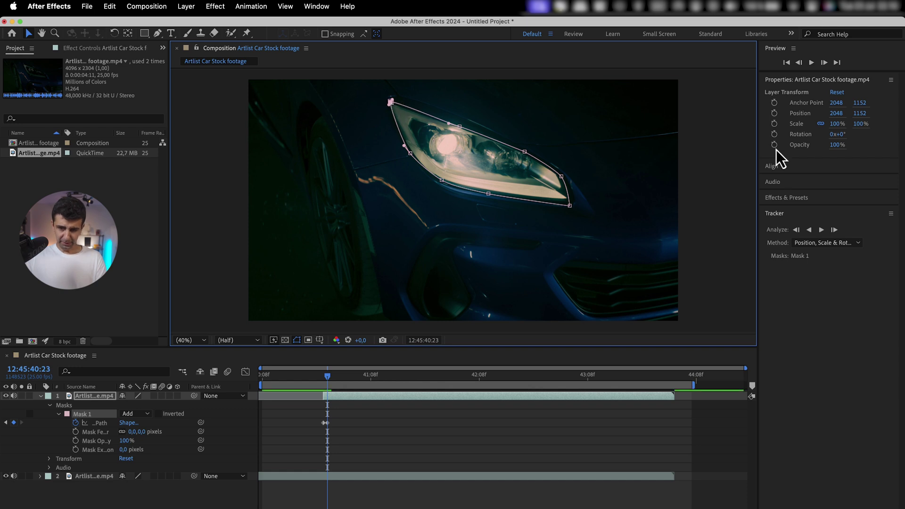
Re-track Mask 1 forward and delete the drifting Mask Path keyframes at the clip's end
left_click(821, 231)
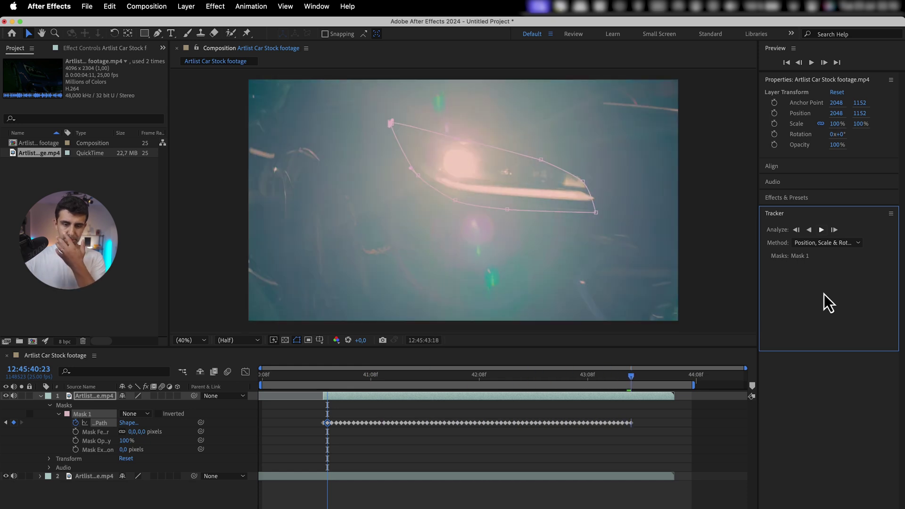
left_click_drag(584, 382, 599, 381)
left_click_drag(686, 417, 602, 449)
key("Delete")
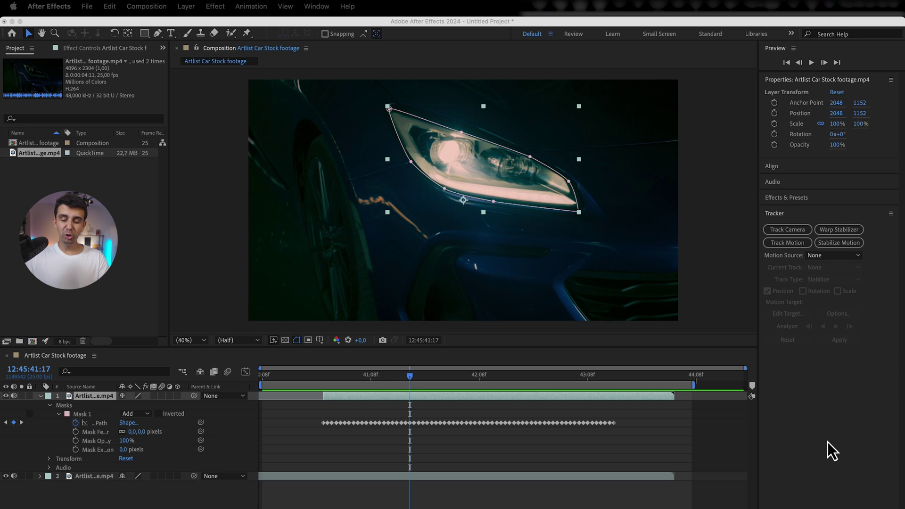
Search 'saber' in Effects & Presets and apply Saber to the car footage layer
left_click(808, 202)
left_click(808, 214)
type("saber")
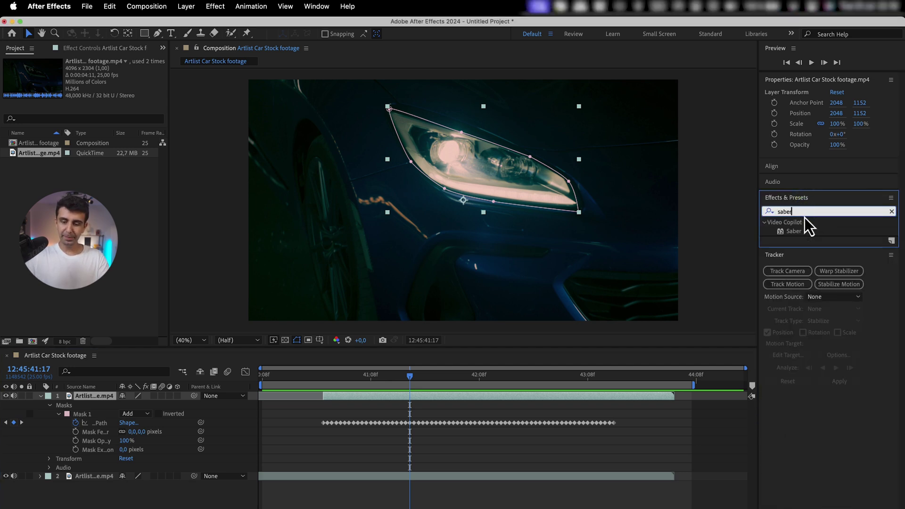
left_click(804, 232)
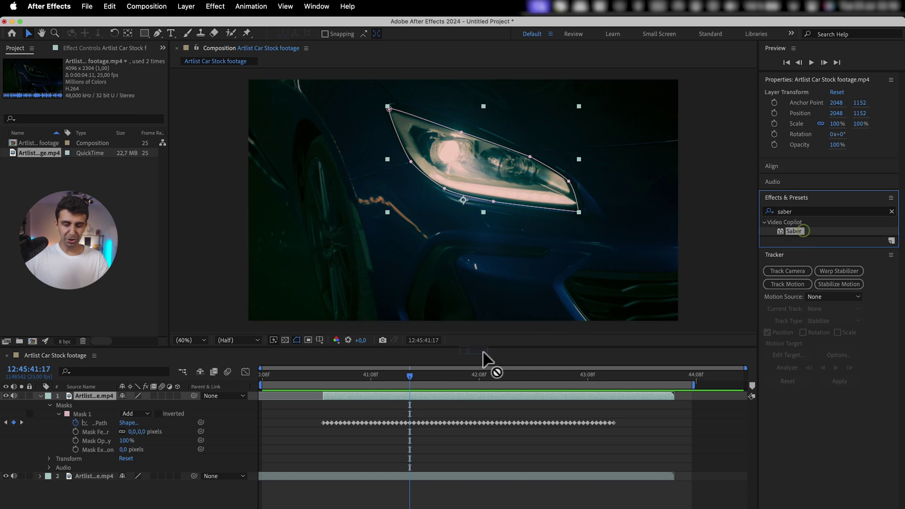
left_click_drag(483, 351, 450, 401)
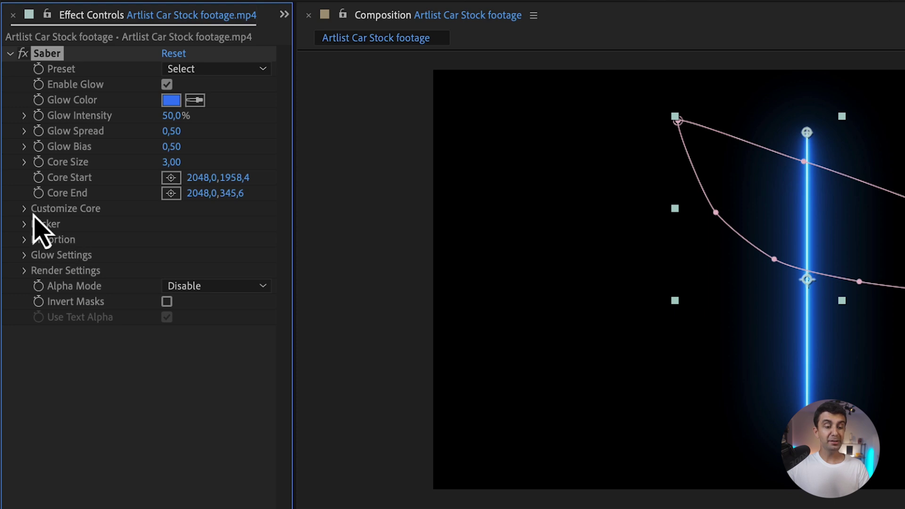
Set Saber's Core Type to Layer Masks and Composite Settings to Transparent
left_click(24, 211)
left_click(178, 223)
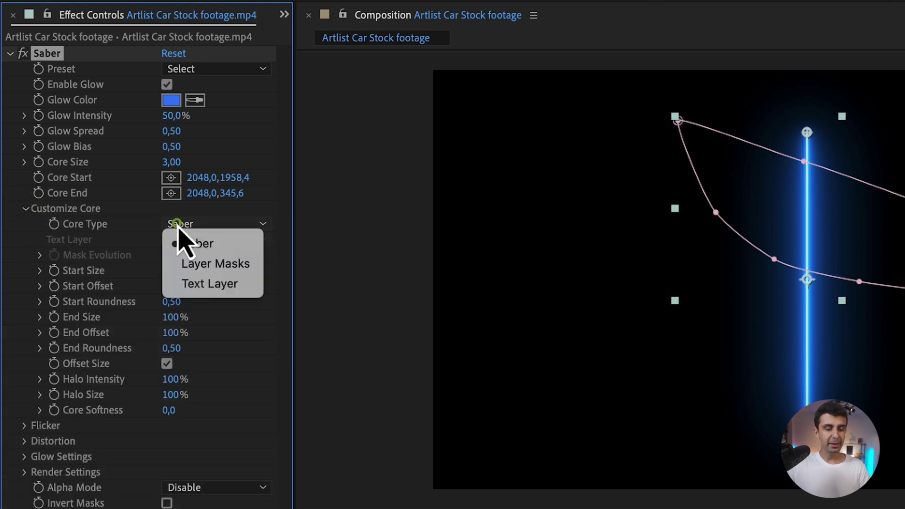
left_click(225, 264)
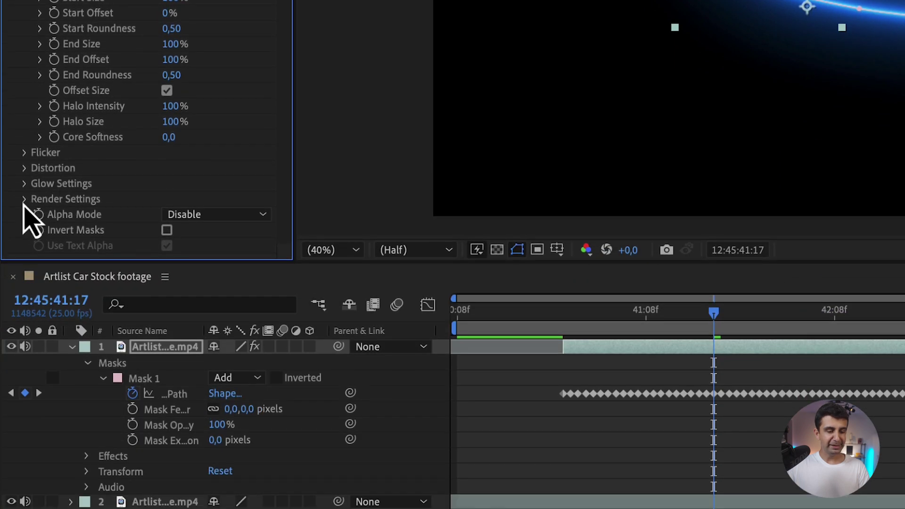
left_click(24, 200)
scroll(27, 210, "down", 5)
left_click(205, 204)
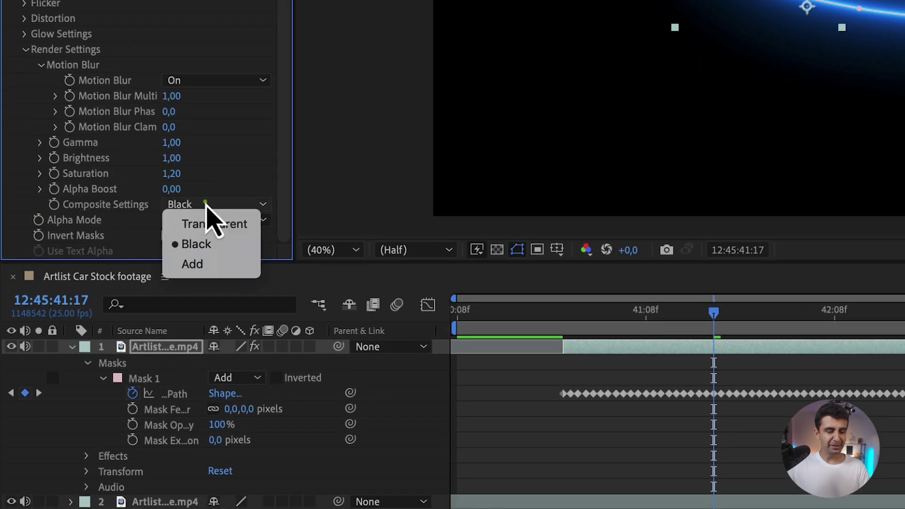
left_click(227, 225)
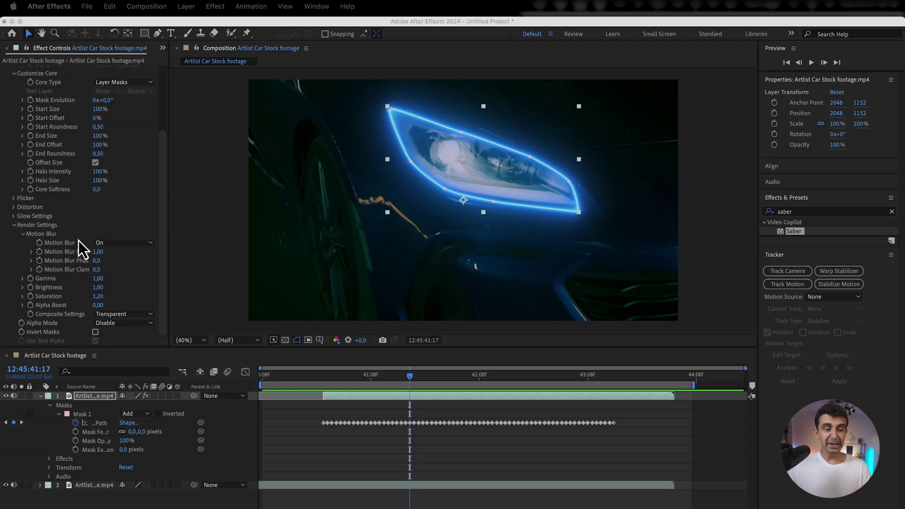
Apply the Neon preset from the Saber Preset list
scroll(78, 240, "up", 5)
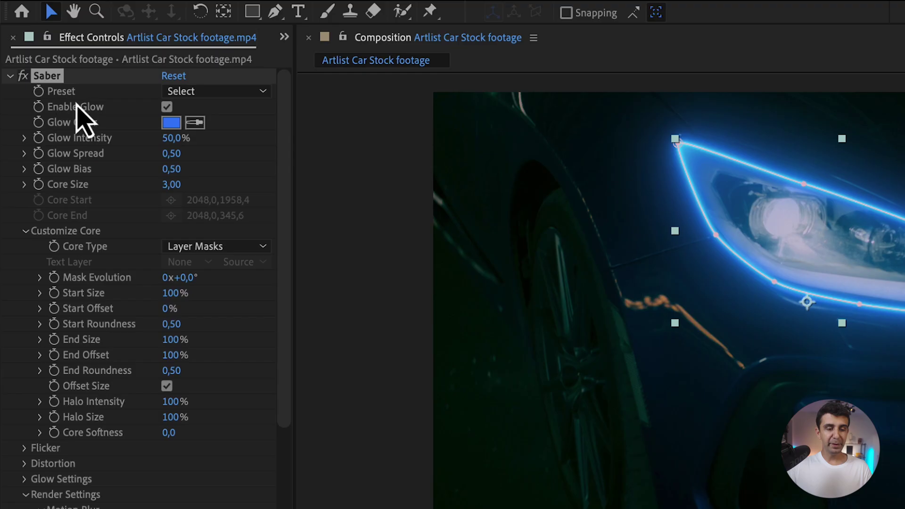
left_click(205, 92)
scroll(212, 401, "down", 5)
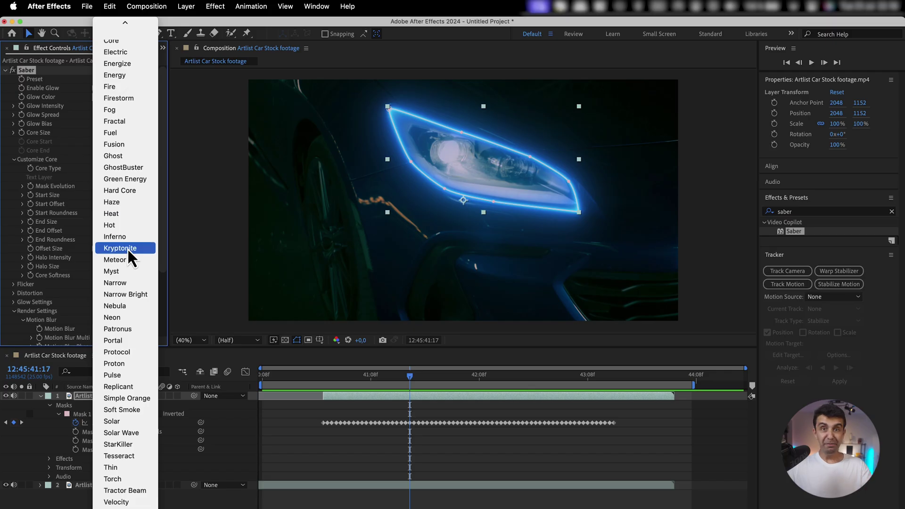
scroll(231, 447, "up", 2)
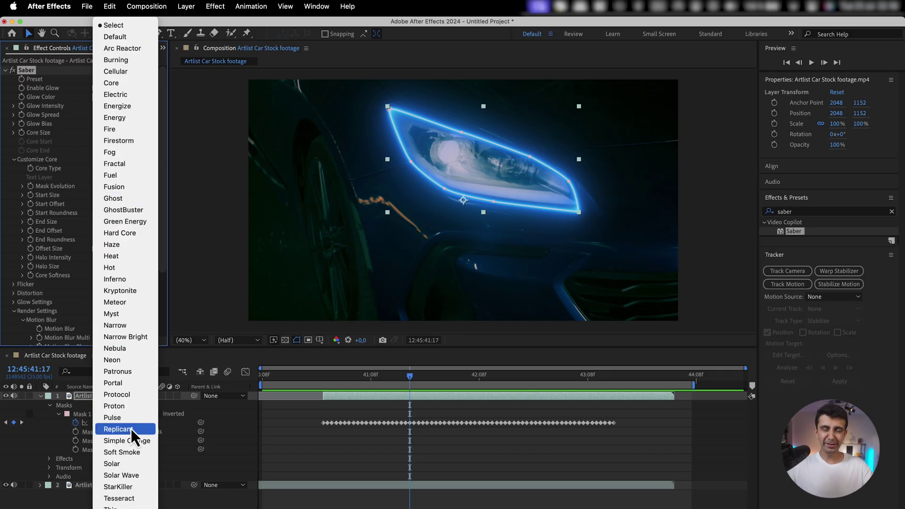
scroll(142, 448, "down", 2)
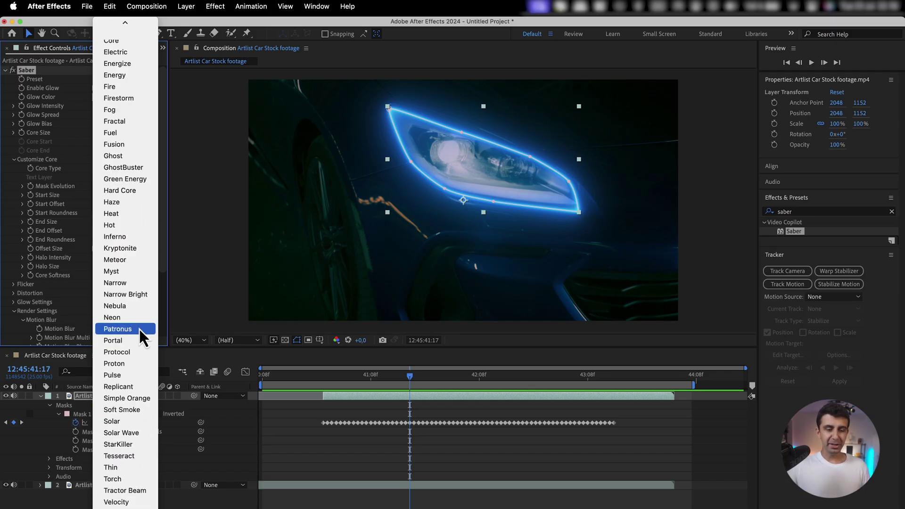
left_click(137, 316)
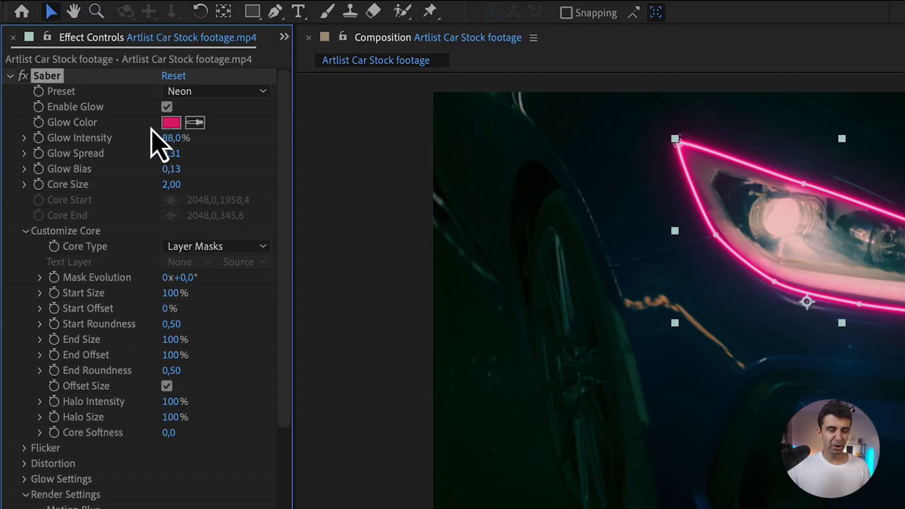
Change the Saber glow color to bright green 00FF12
left_click(97, 96)
left_click(475, 334)
left_click_drag(474, 332, 474, 330)
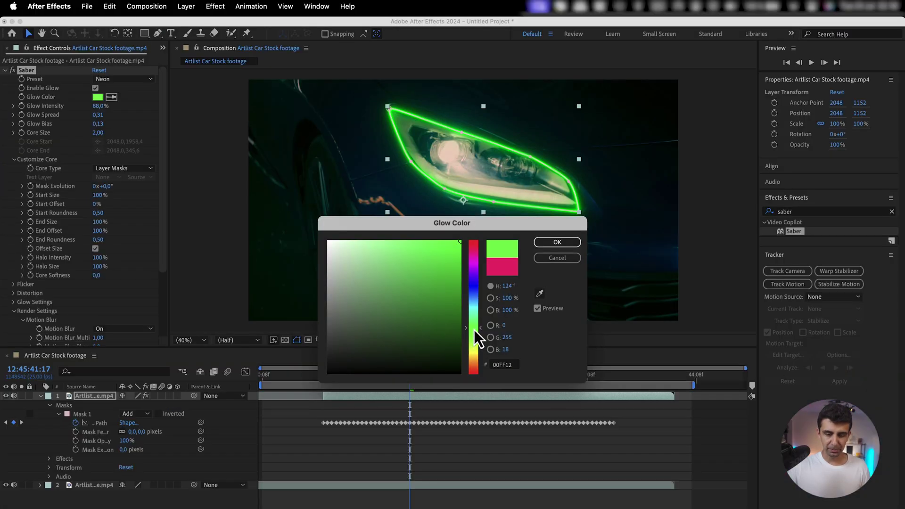
left_click(543, 245)
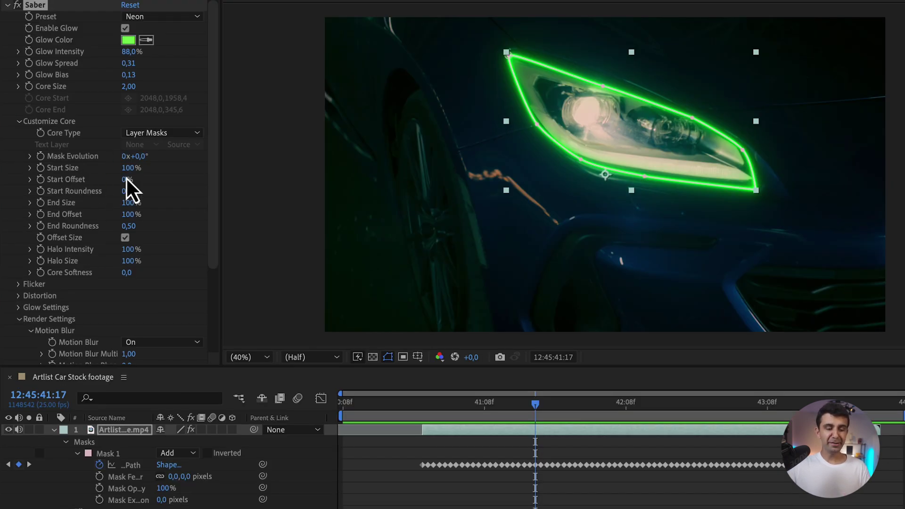
Set Saber's Start Size to 0% and add a Mask Evolution keyframe at the animation's start
left_click_drag(131, 168, 102, 167)
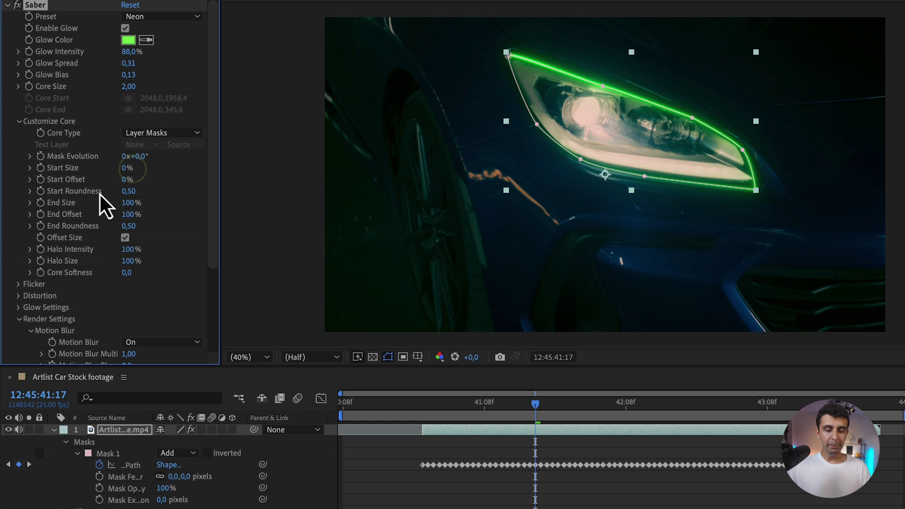
left_click_drag(535, 407, 424, 407)
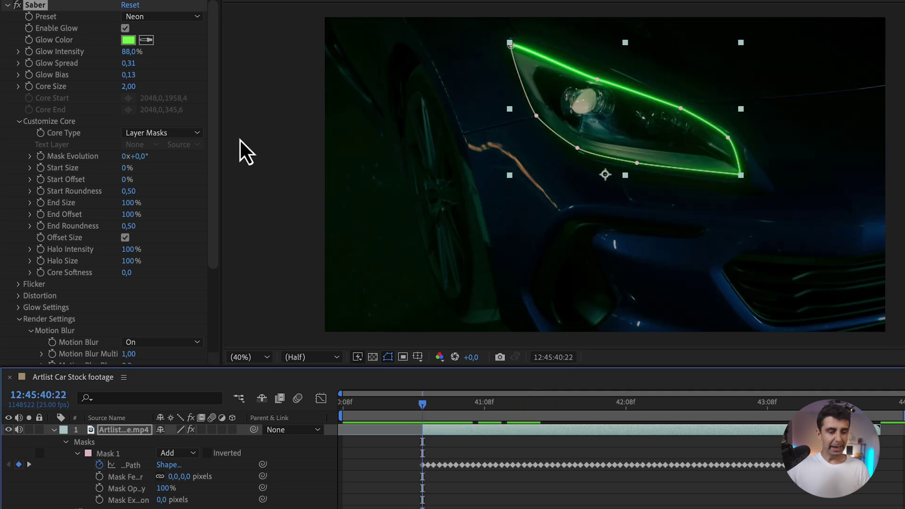
left_click(40, 160)
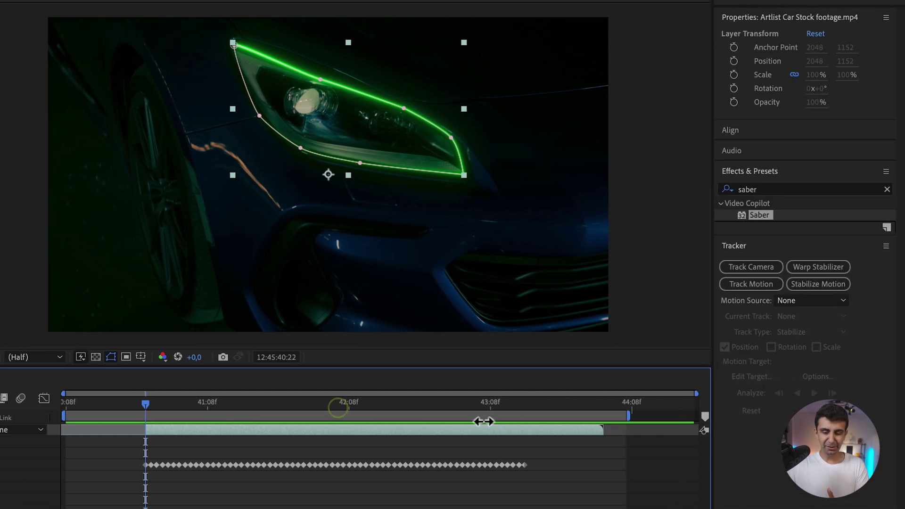
At 43:14 set Mask Evolution to 3 revolutions, then play back the travelling streak from the start
left_click(771, 411)
left_click_drag(496, 412, 524, 420)
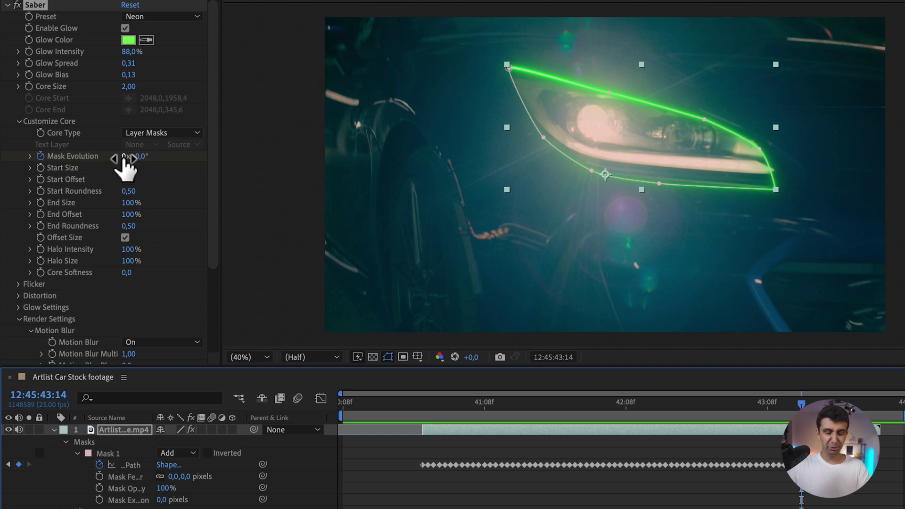
left_click(123, 157)
type("3")
key("Return")
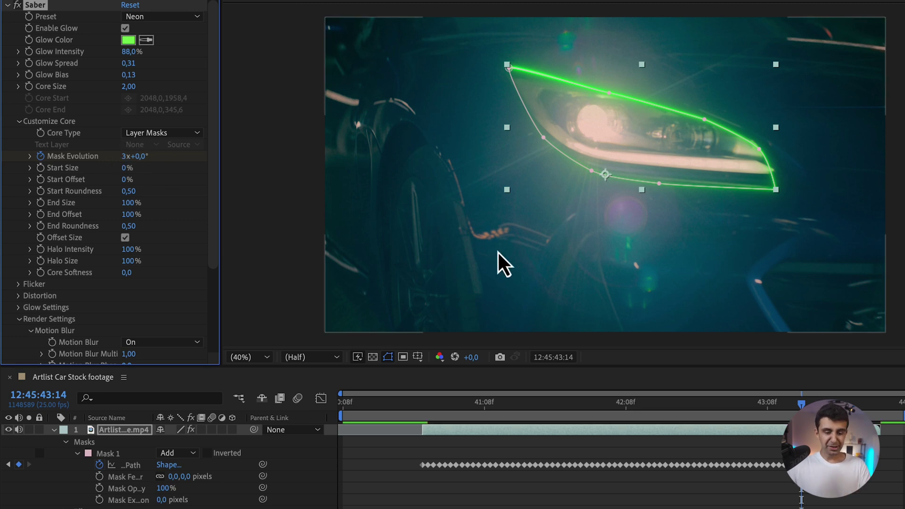
left_click(418, 404)
key("space")
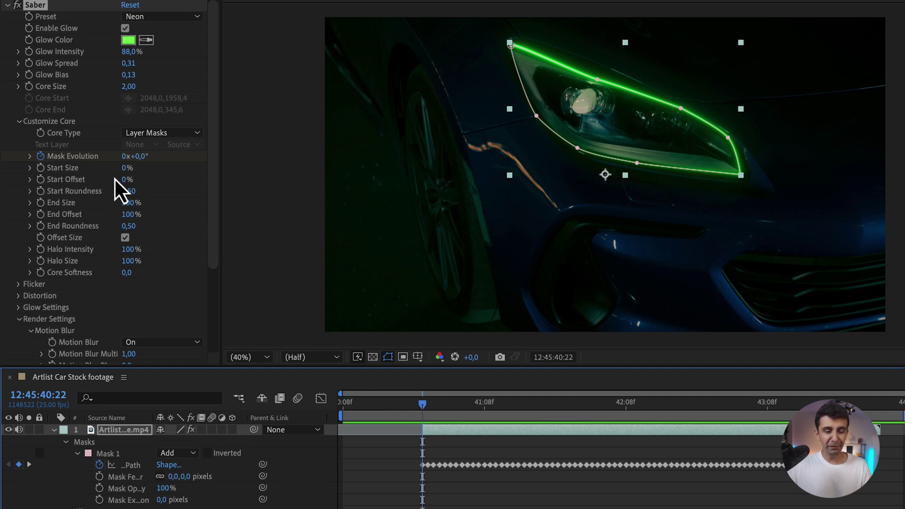
Set Saber's Start Offset to 50%, End Size to 150% and Core Softness to 10, then scrub to check
left_click(126, 181)
type("50")
key("Return")
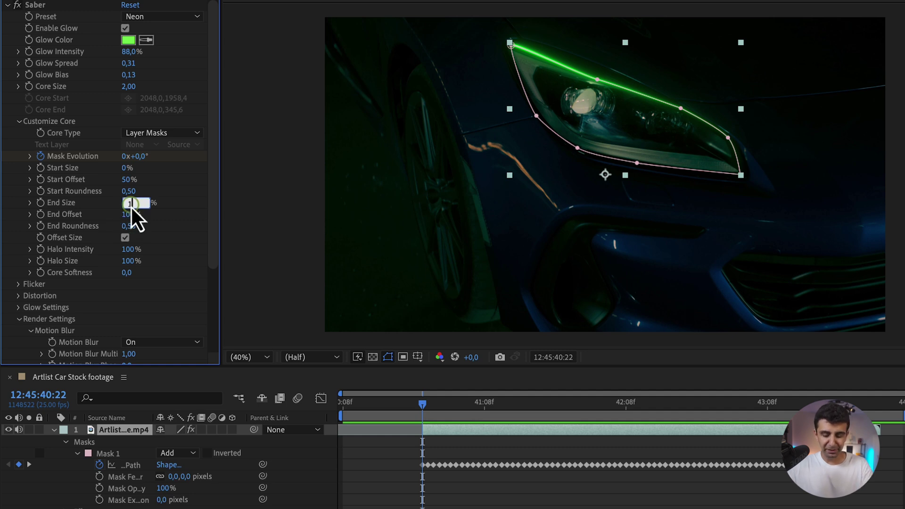
key("Return")
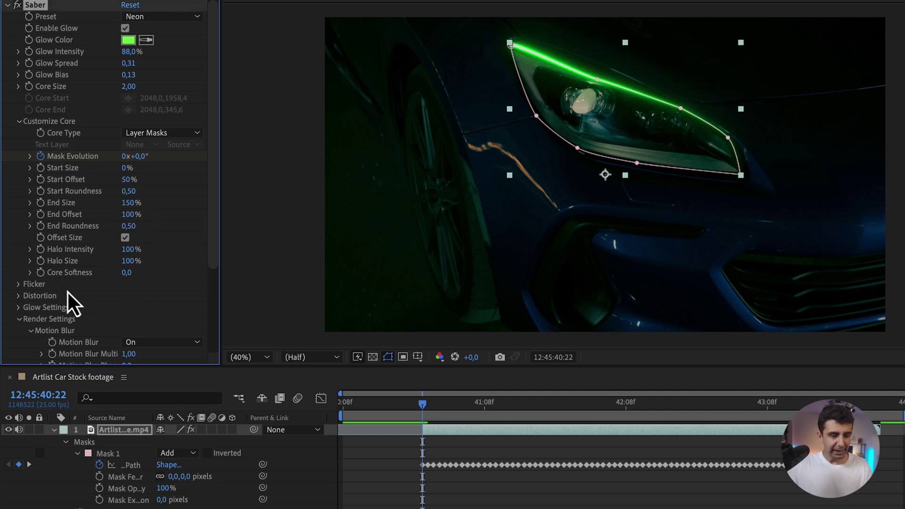
left_click(128, 274)
type("10,0")
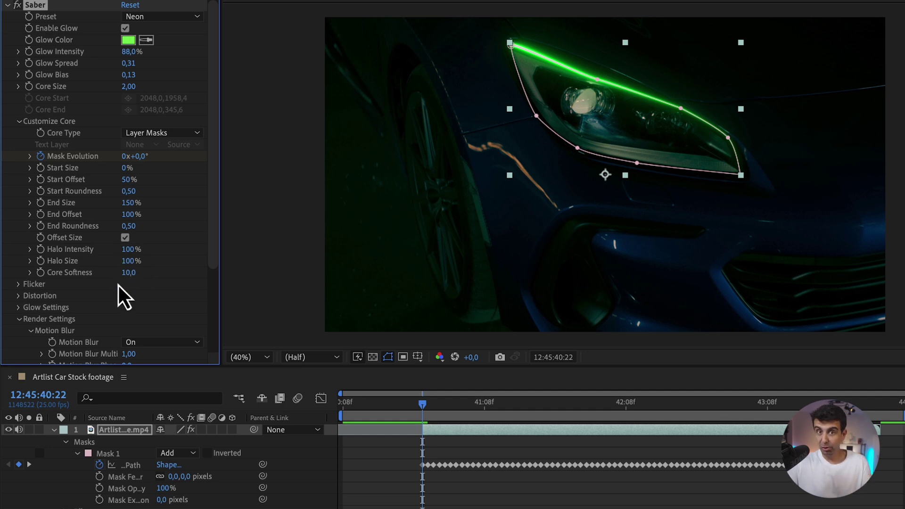
left_click_drag(423, 405, 658, 426)
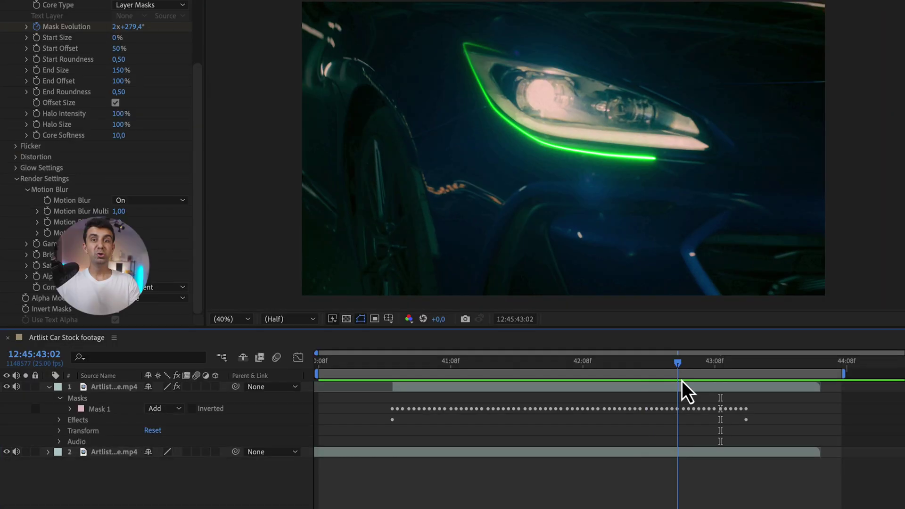
left_click_drag(681, 381, 716, 380)
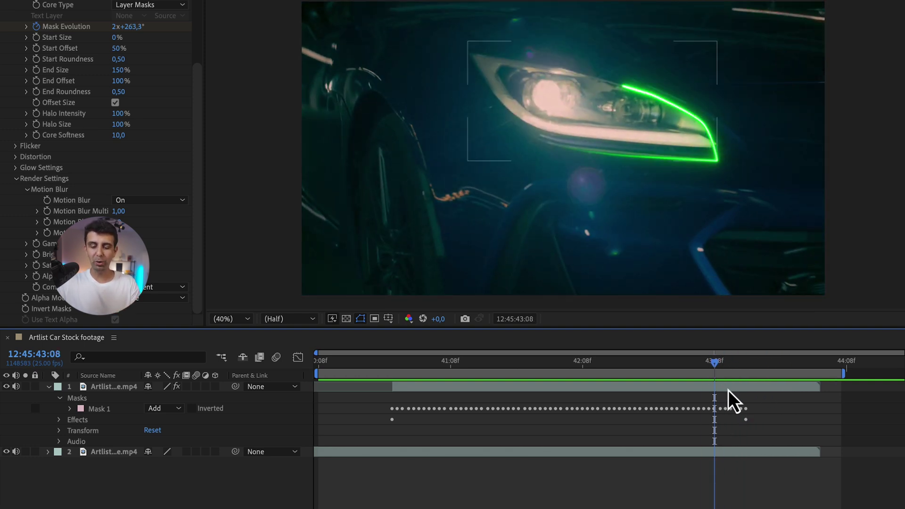
Keyframe layer 1's Opacity at 43:08 and 43:13 so the streak fades out
left_click(728, 391)
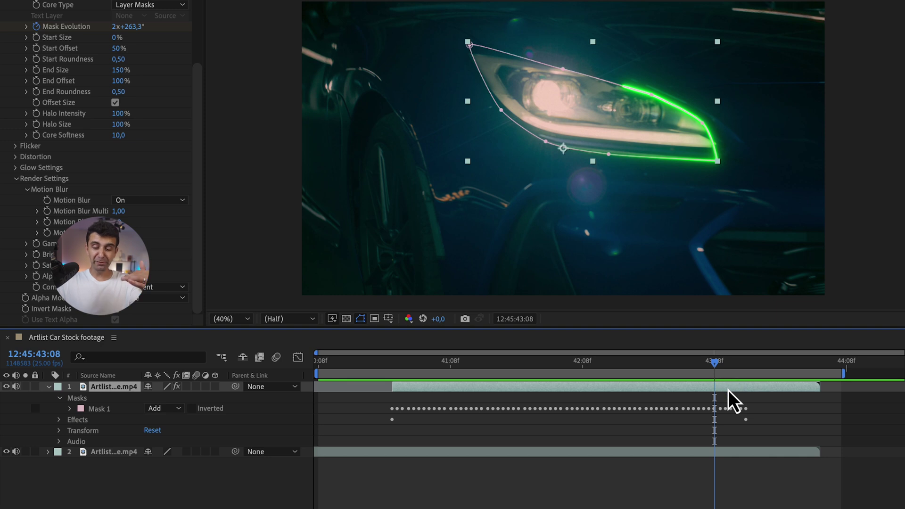
key("t")
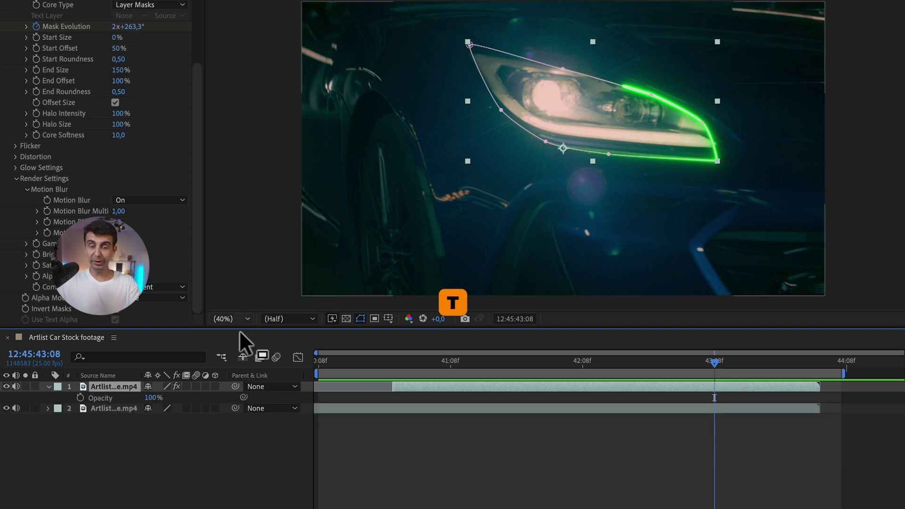
left_click(81, 402)
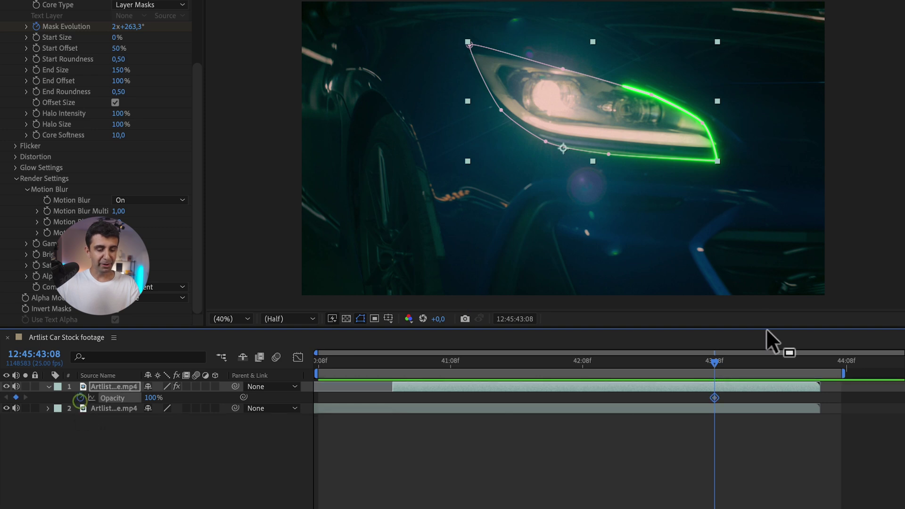
left_click_drag(718, 366, 742, 363)
left_click_drag(152, 403, 163, 403)
left_click(617, 367)
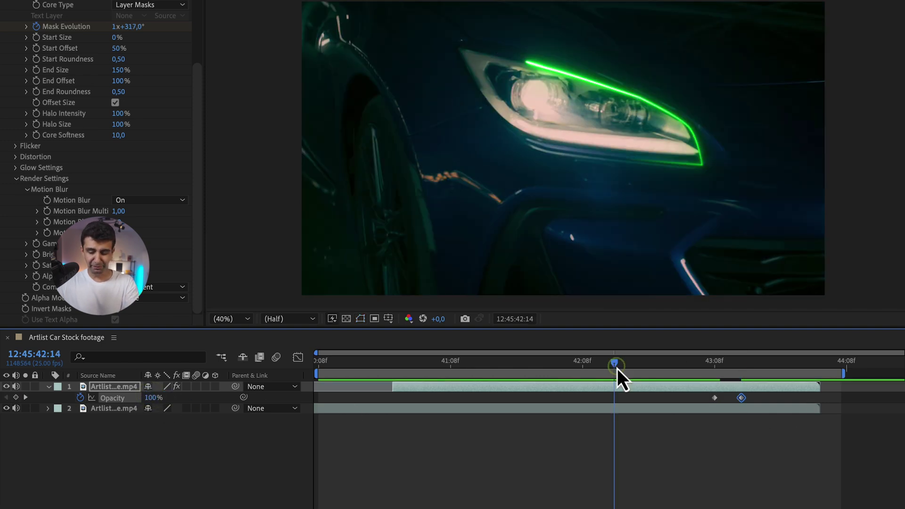